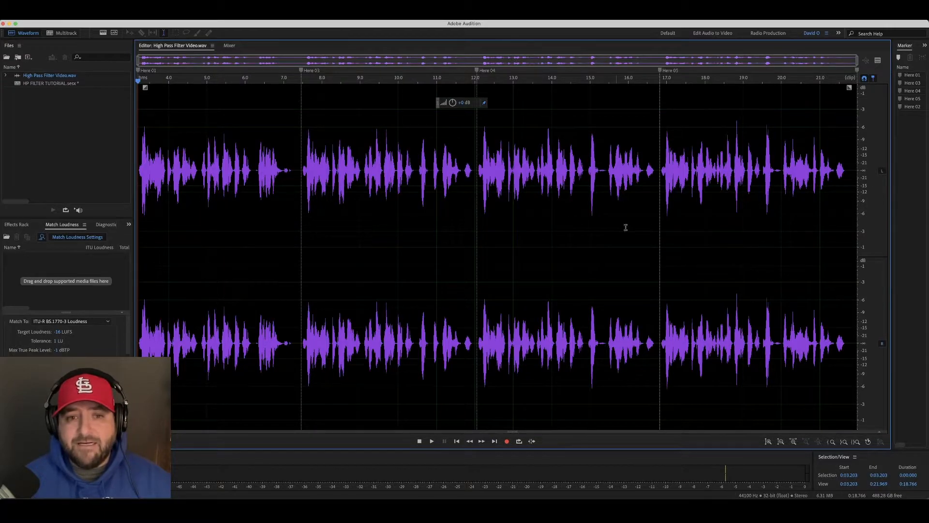
Step: Play the recording, select the second clip from Here 03 to Here 04, and bring up the Effects menu
key("space")
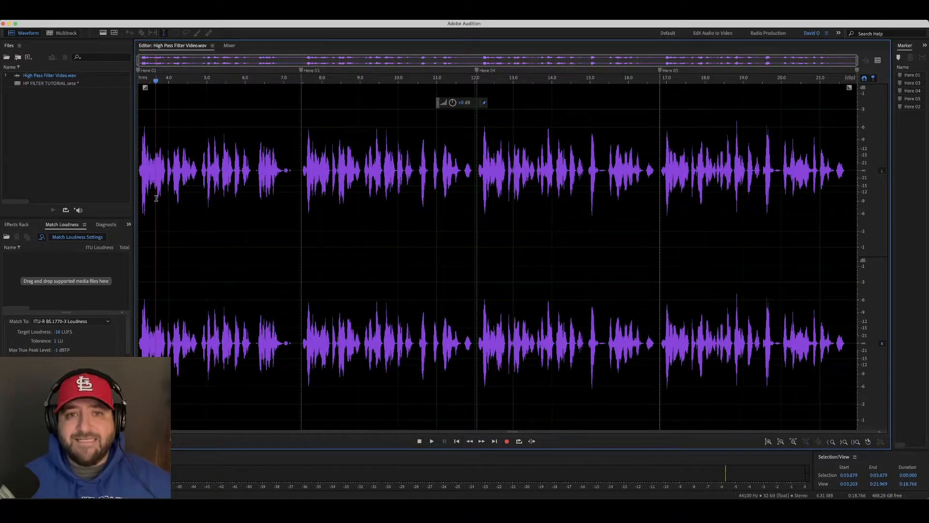
left_click_drag(301, 236, 173, 227)
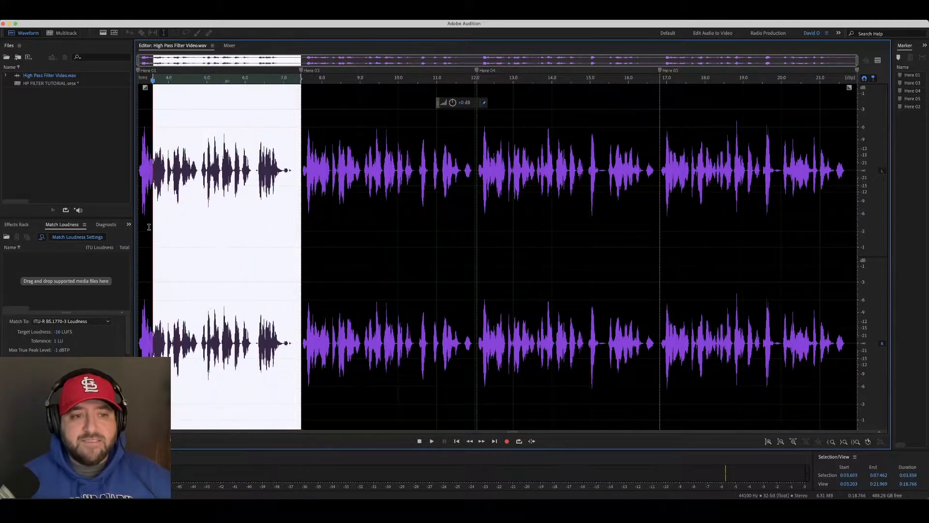
left_click(223, 218)
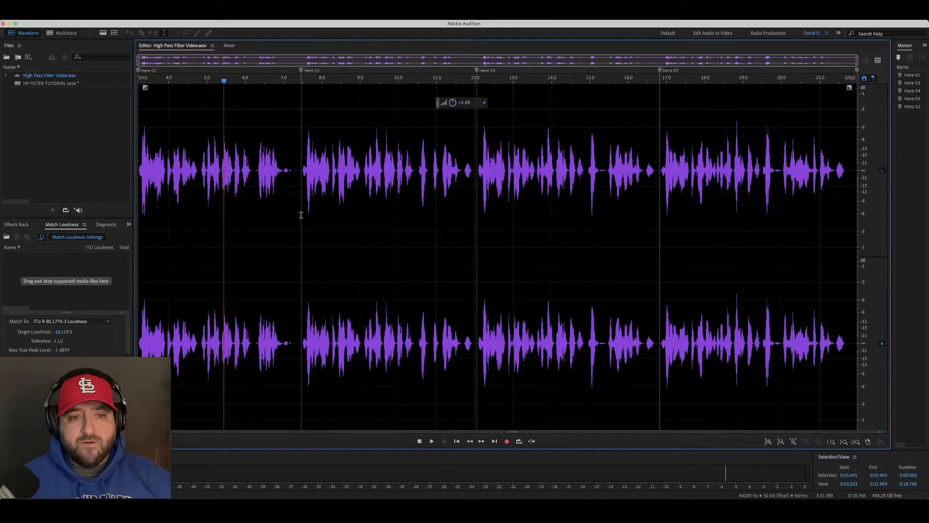
left_click_drag(301, 215, 477, 216)
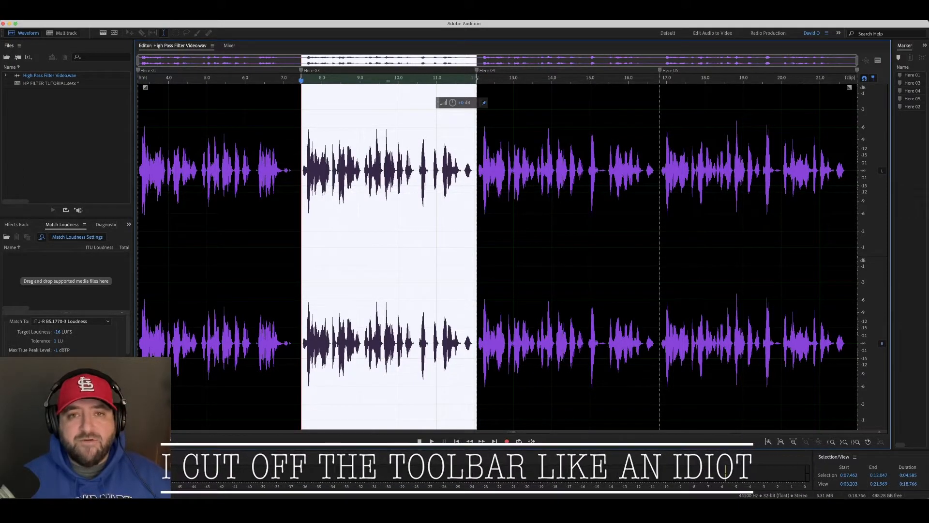
left_click(157, 16)
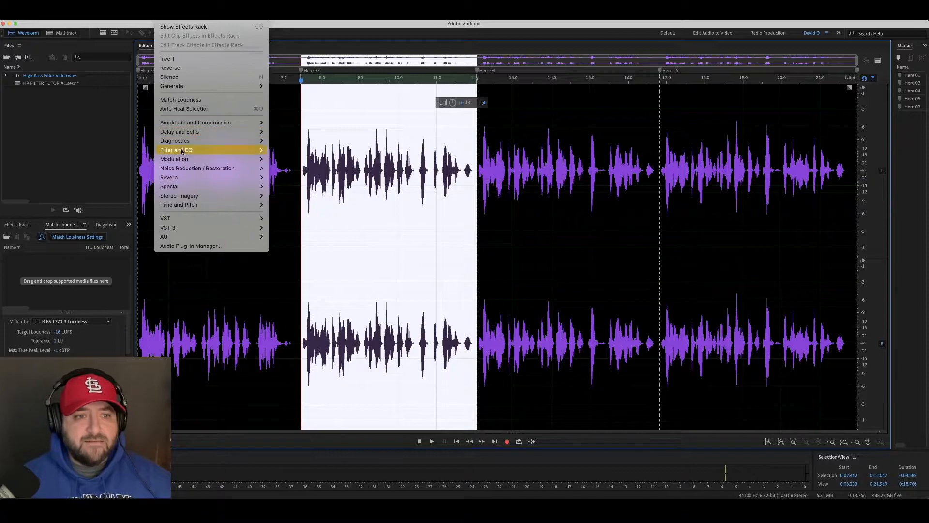
mouse_move(176, 149)
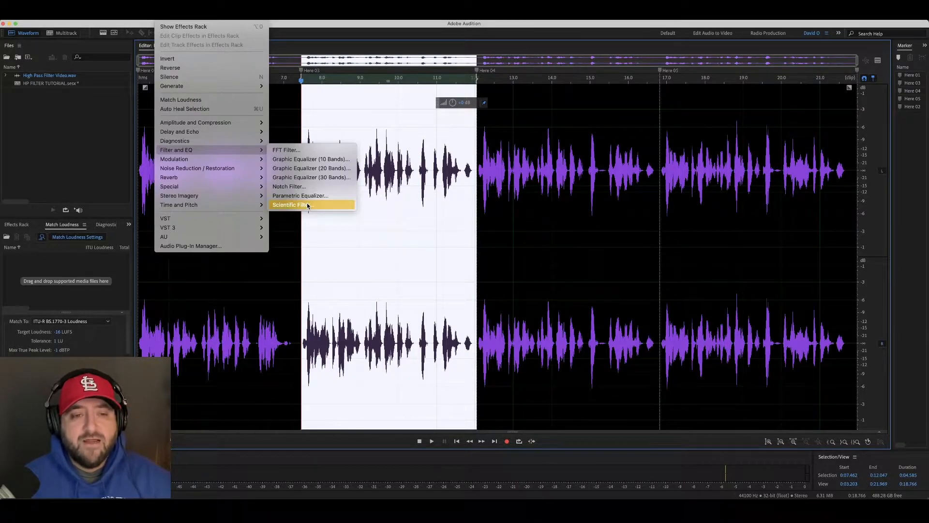
left_click(289, 151)
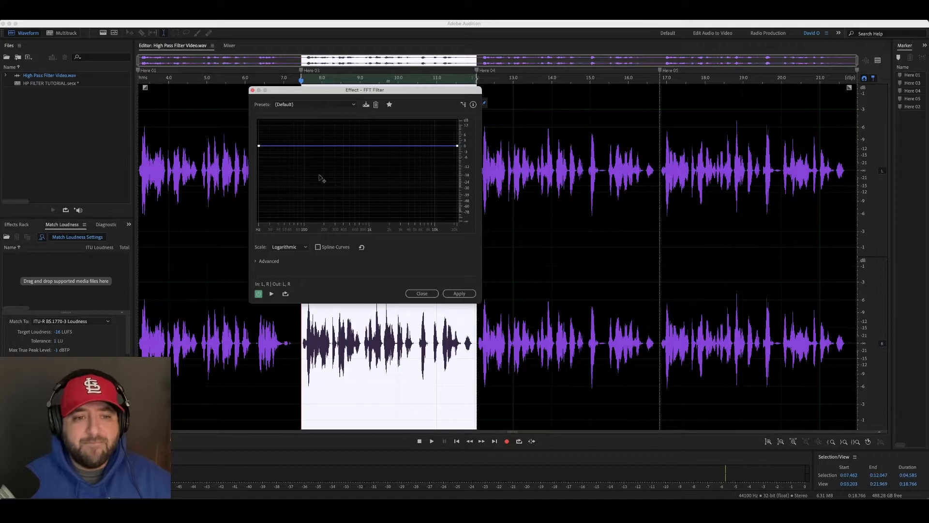
left_click(353, 106)
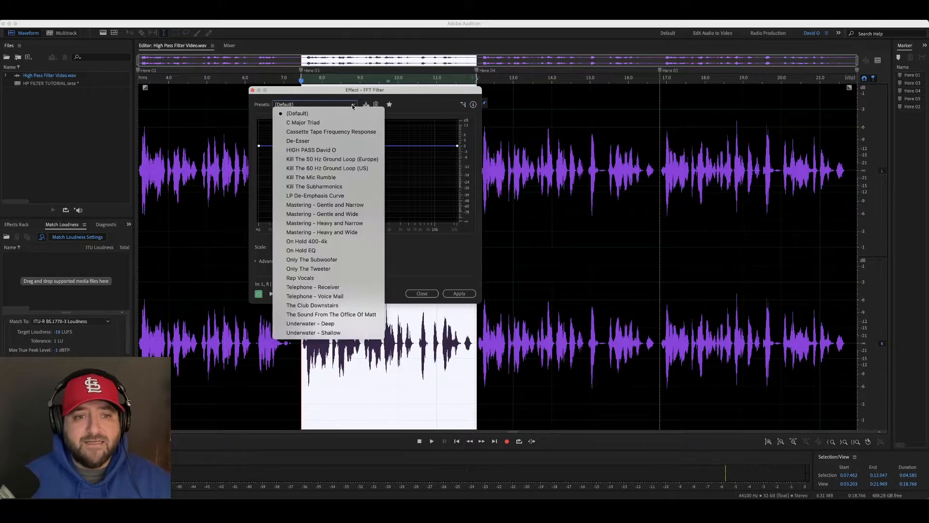
left_click(312, 177)
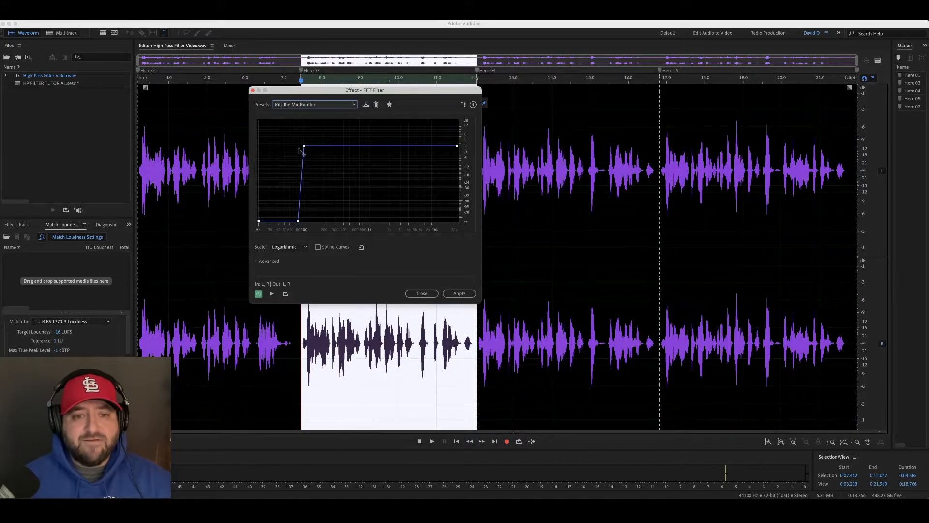
left_click(422, 293)
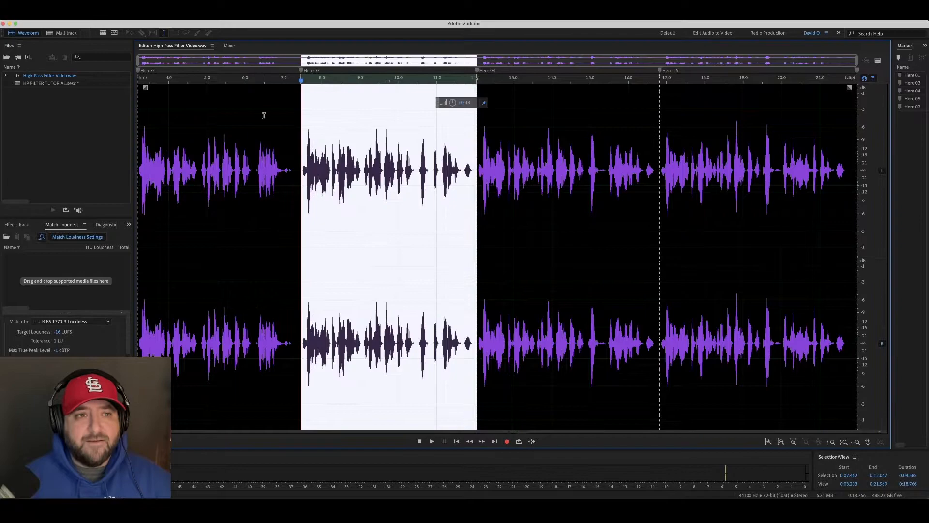
Step: Bring up the Effects menu to reach the 30-band Graphic Equalizer
left_click(171, 11)
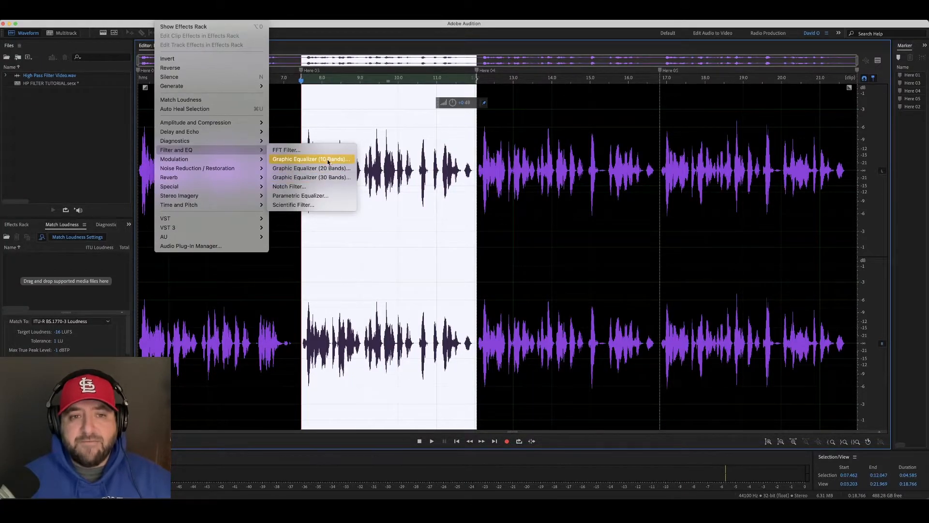
Step: In the 30-band Graphic EQ, reset to (Default), cut bands <31 through 80 Hz to -24 dB, apply, and deselect
left_click(312, 178)
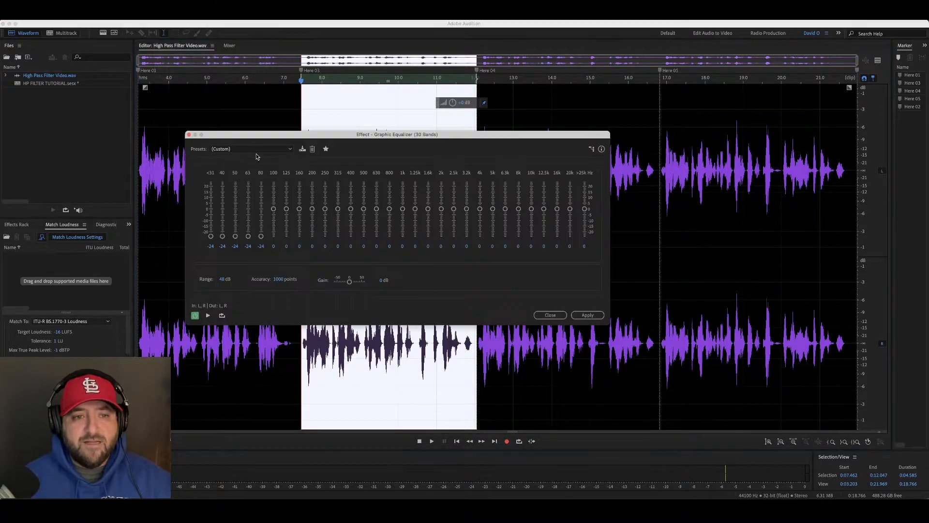
left_click(250, 148)
left_click(234, 159)
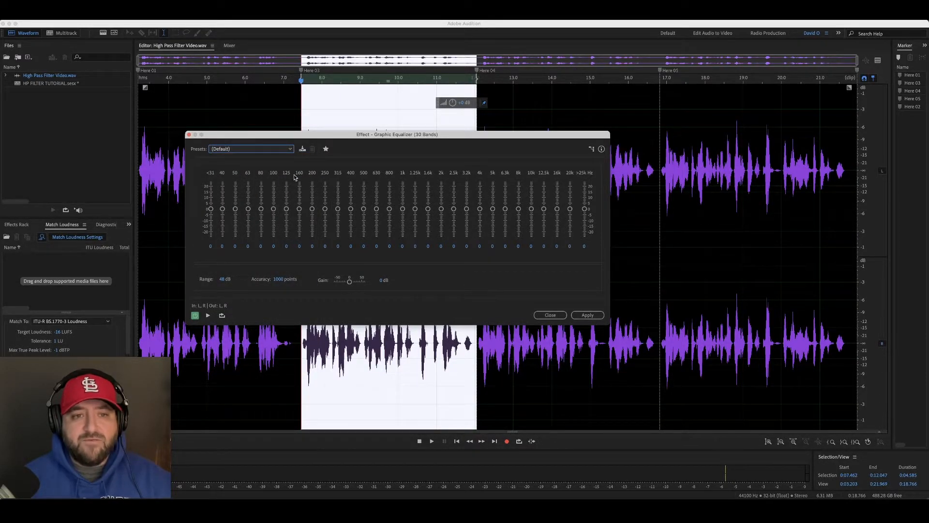
mouse_move(211, 209)
left_mouse_down()
mouse_move(211, 240)
mouse_move(234, 239)
left_mouse_up()
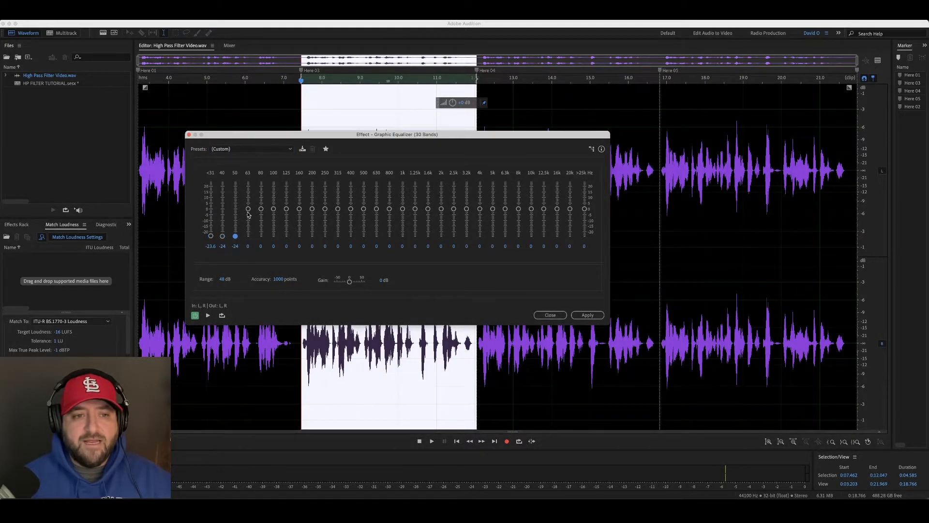
left_click_drag(247, 209, 248, 240)
left_click_drag(260, 209, 261, 239)
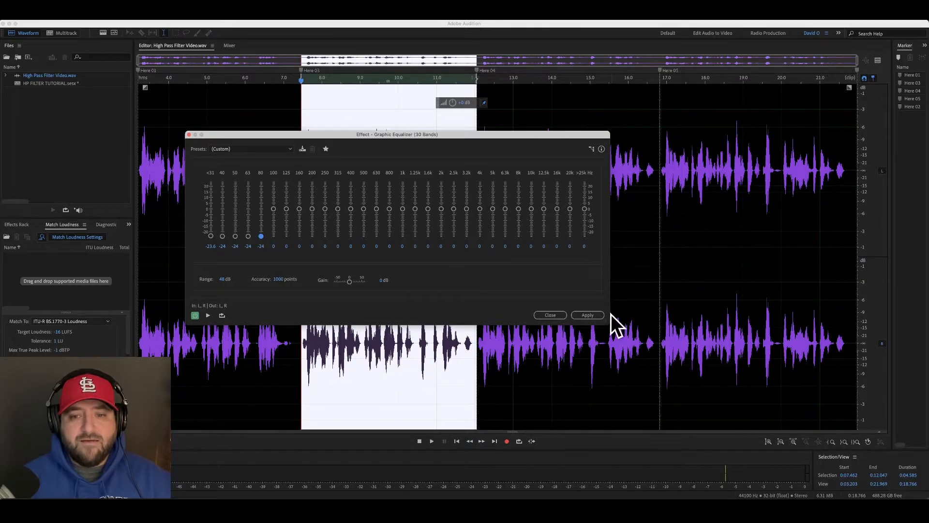
left_click(588, 315)
left_click(340, 324)
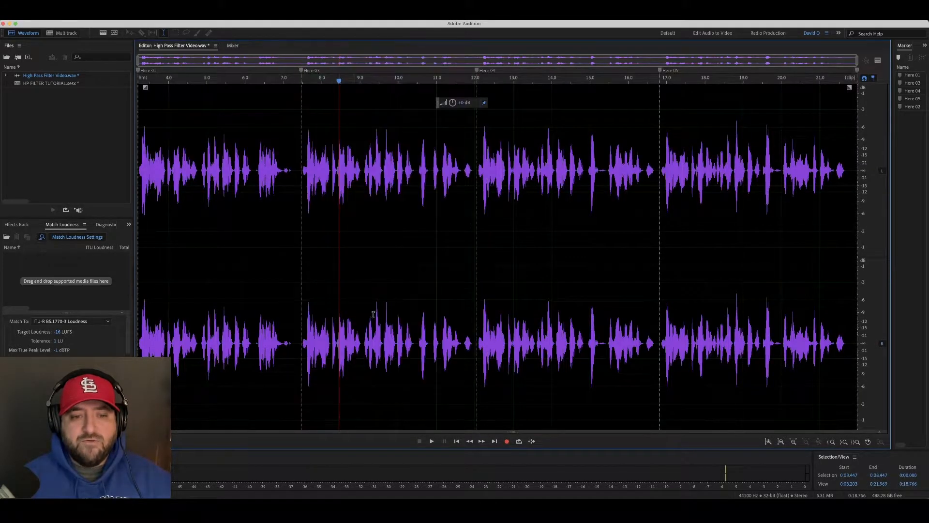
Step: Select the third clip from Here 04 to Here 05 and launch the Parametric Equalizer on it
left_click_drag(477, 304, 660, 312)
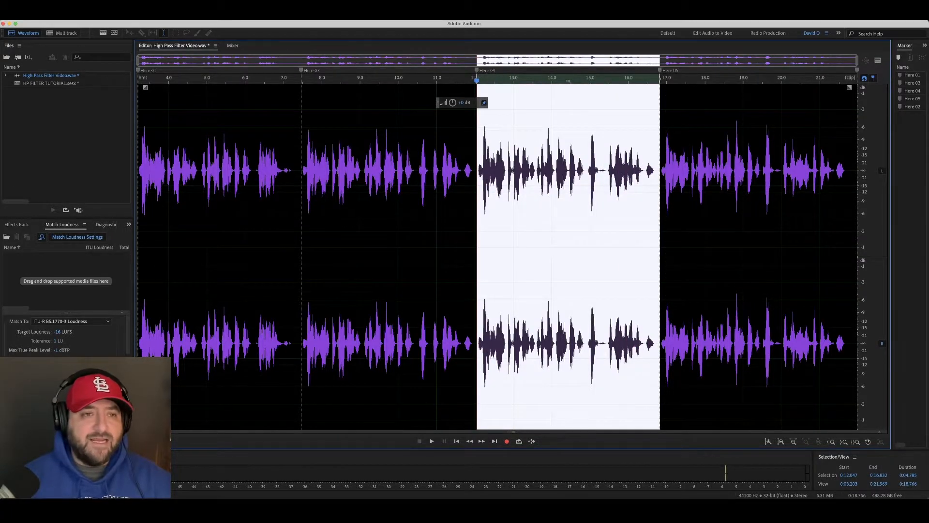
left_click(168, 16)
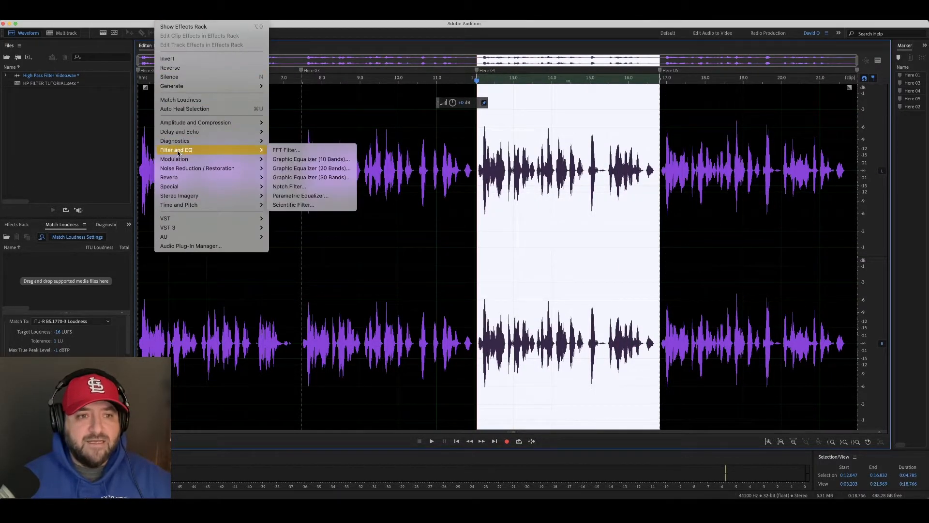
left_click(309, 197)
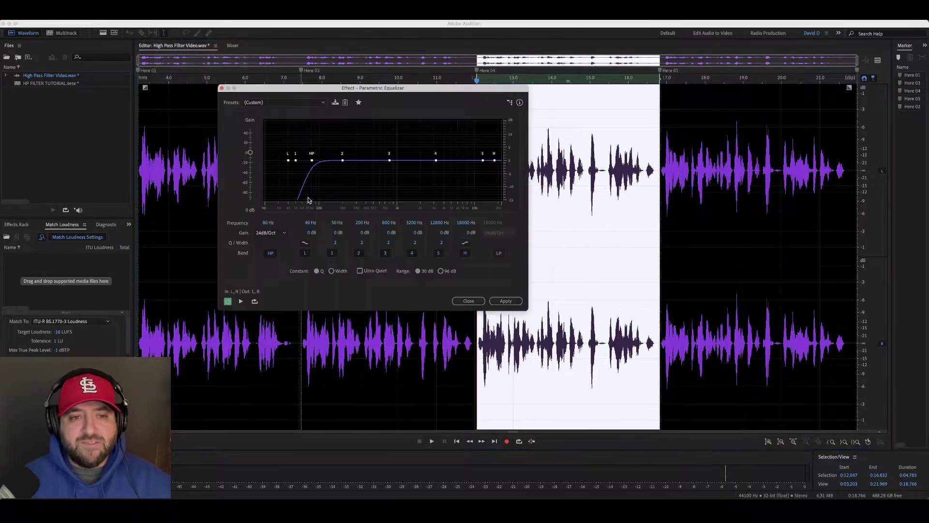
Step: Reset the Parametric EQ to (Default) and enable the high-pass band at 100 Hz
left_click(317, 102)
left_click(305, 116)
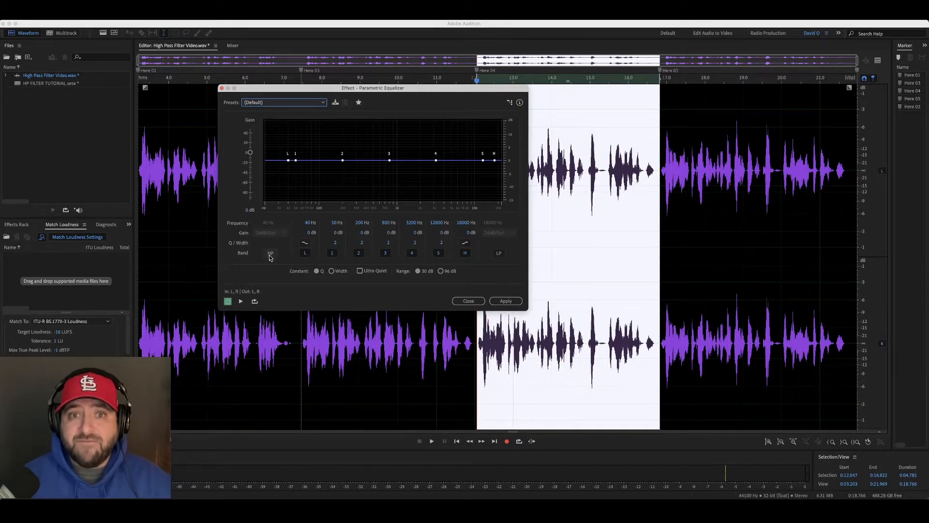
left_click(270, 255)
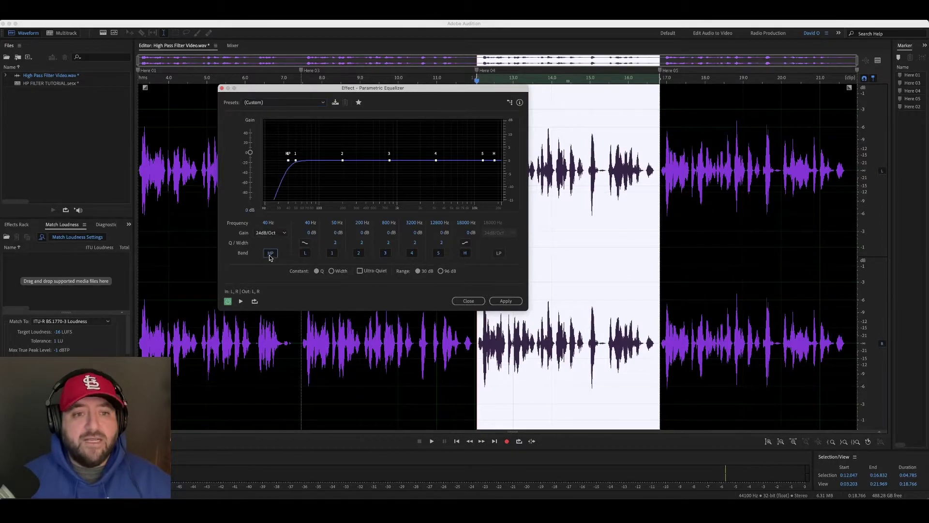
left_click(262, 223)
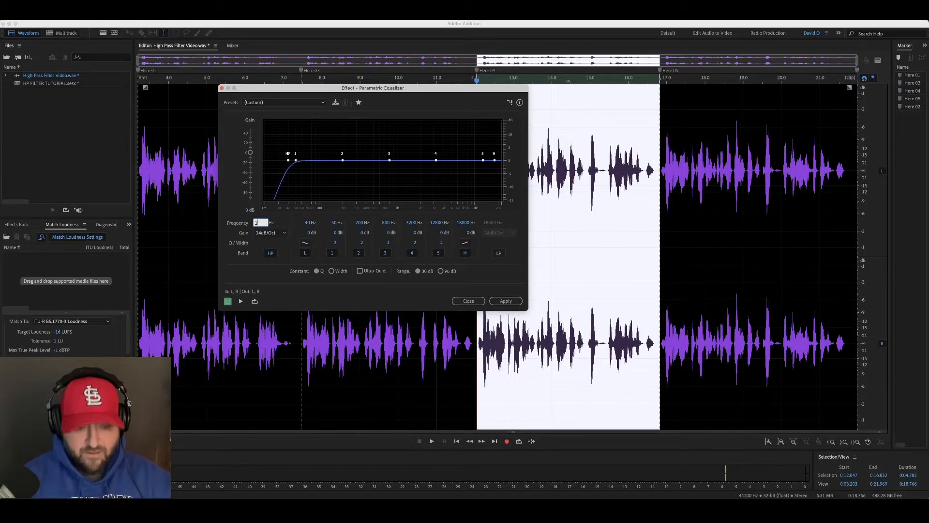
type("100")
key("Tab")
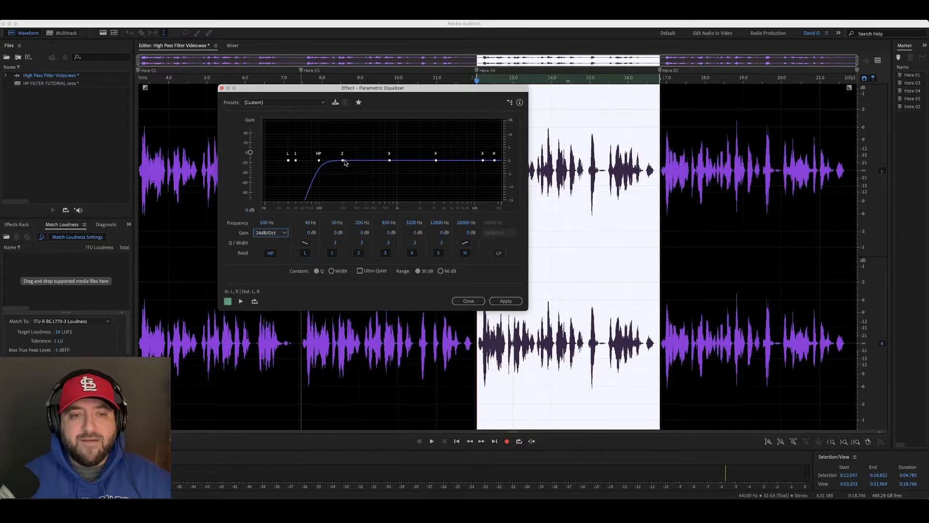
Step: Try 6 and 48 dB/Oct slopes, settle on 24 dB/Oct, and apply the high-pass to the third clip
left_click(285, 233)
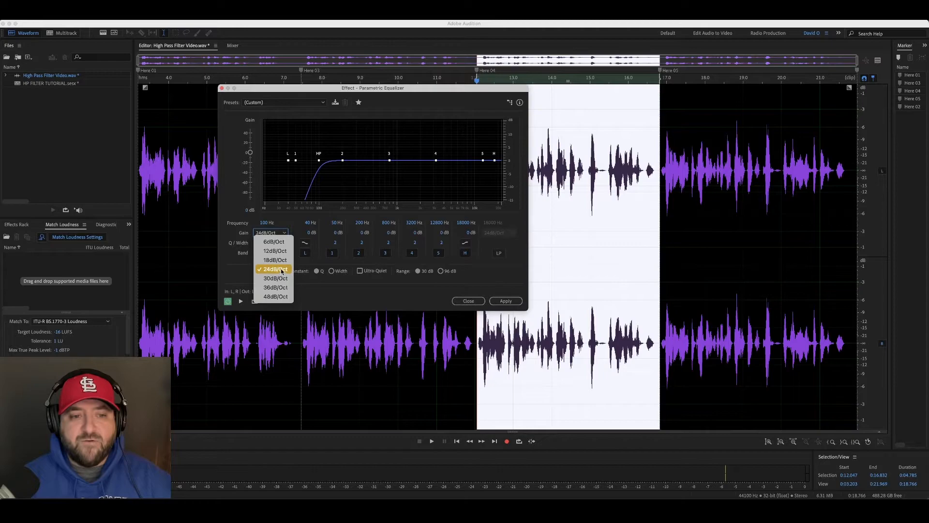
left_click(269, 243)
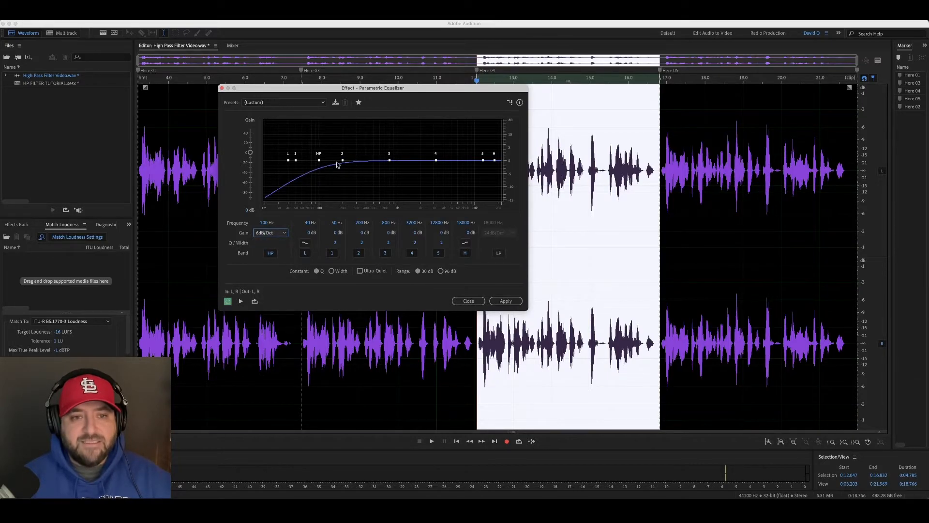
left_click(285, 234)
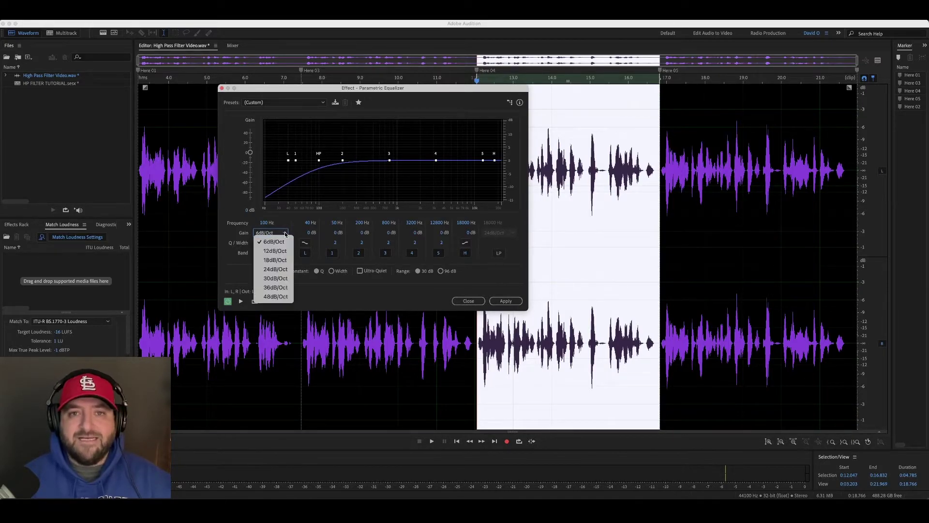
left_click(274, 297)
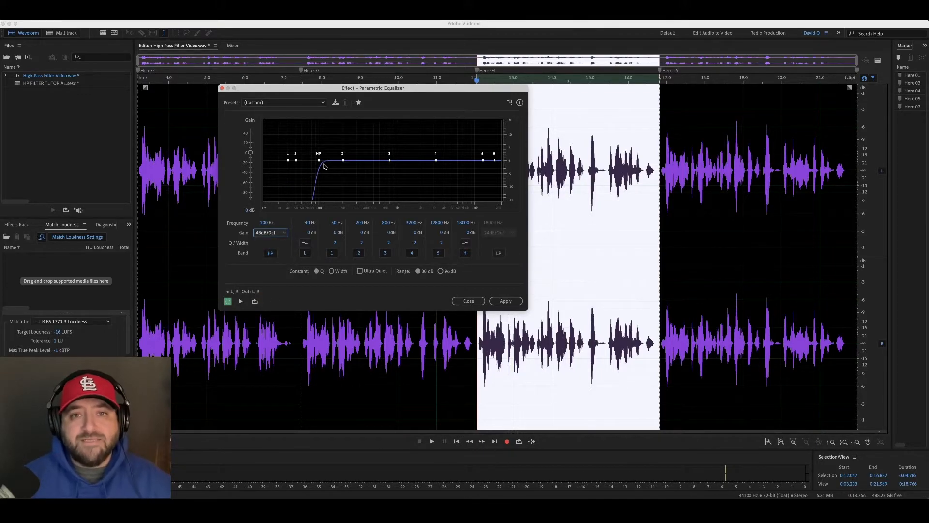
left_click(283, 233)
left_click(275, 269)
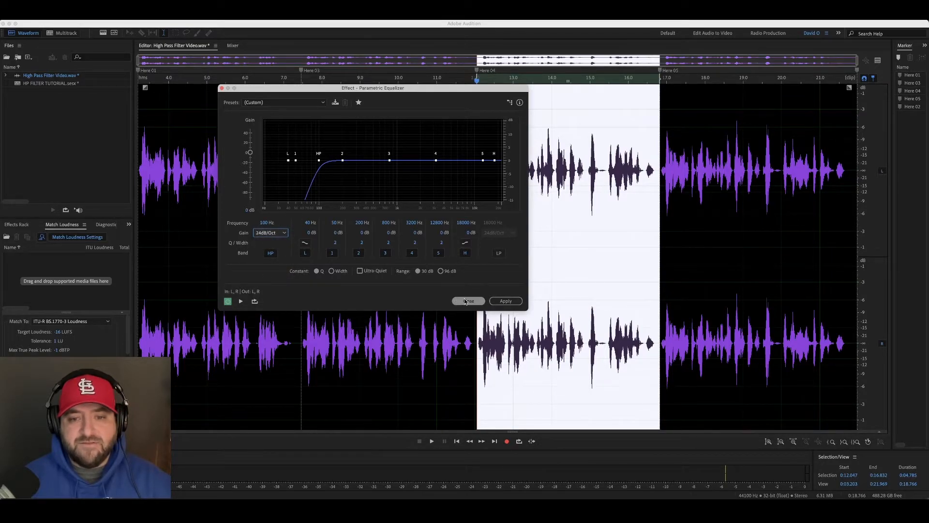
left_click(506, 301)
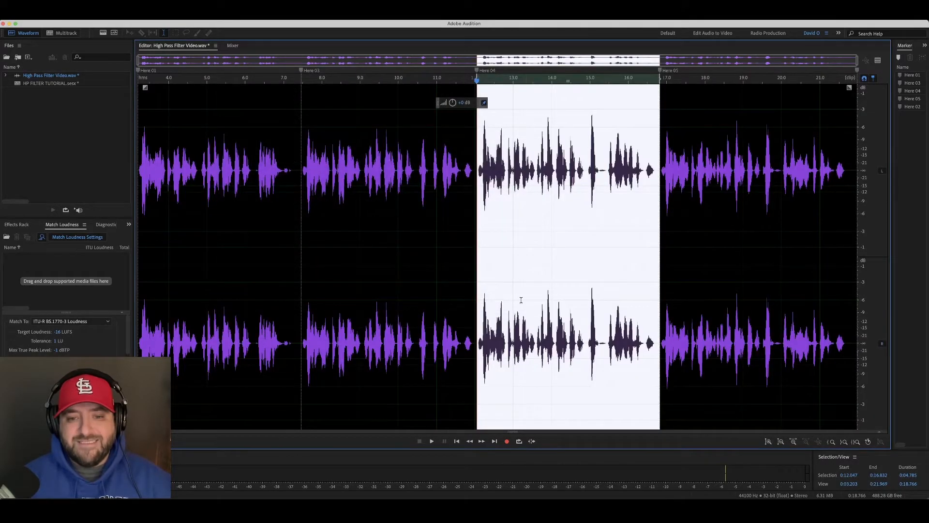
Step: Preview selections within the second clip, opening and dismissing the Effects menu without choosing
left_click_drag(318, 335, 467, 340)
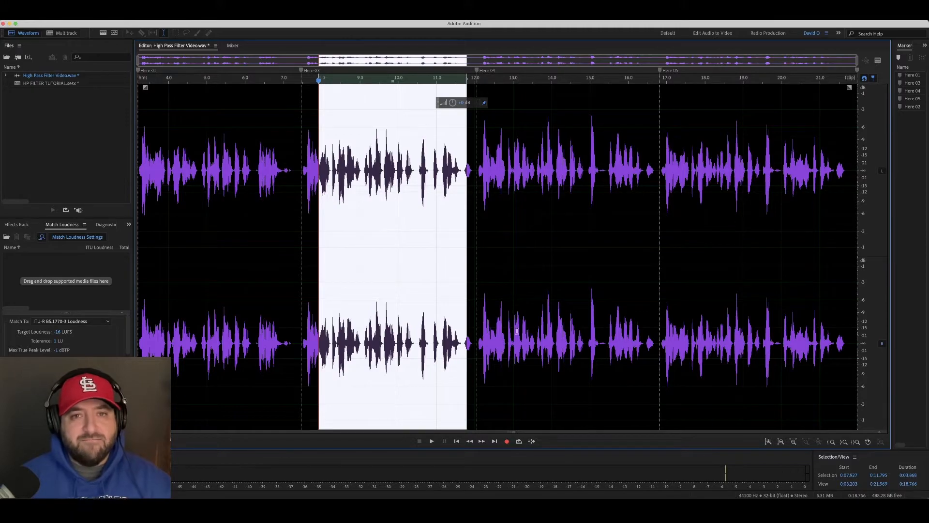
left_click(417, 317)
left_click_drag(330, 317, 456, 319)
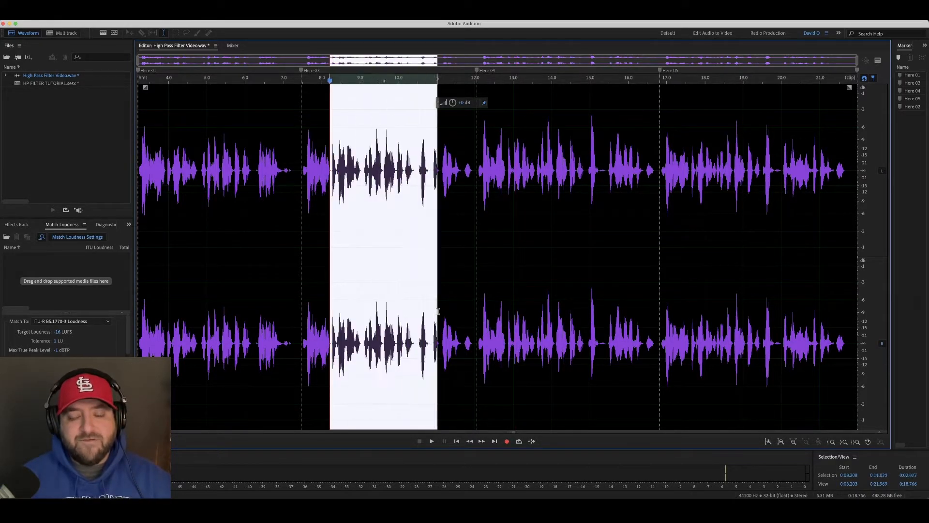
left_click(145, 45)
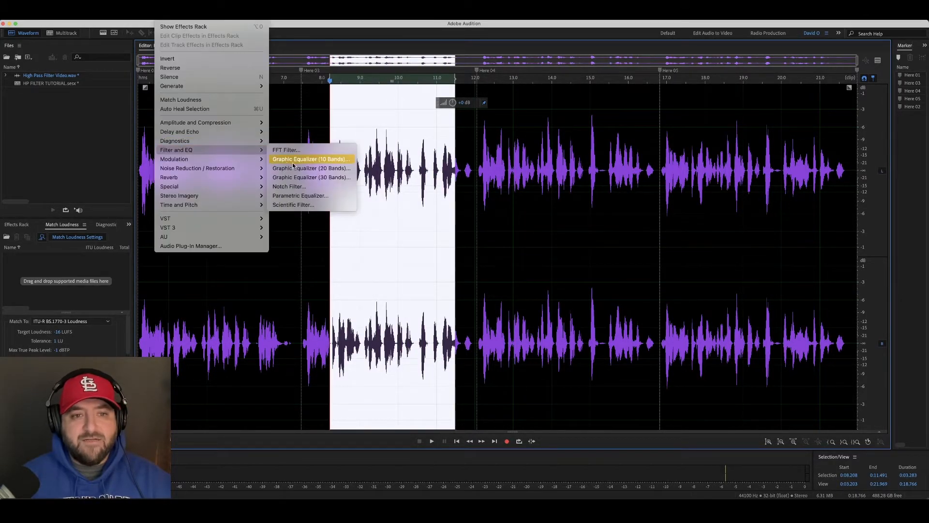
mouse_move(176, 150)
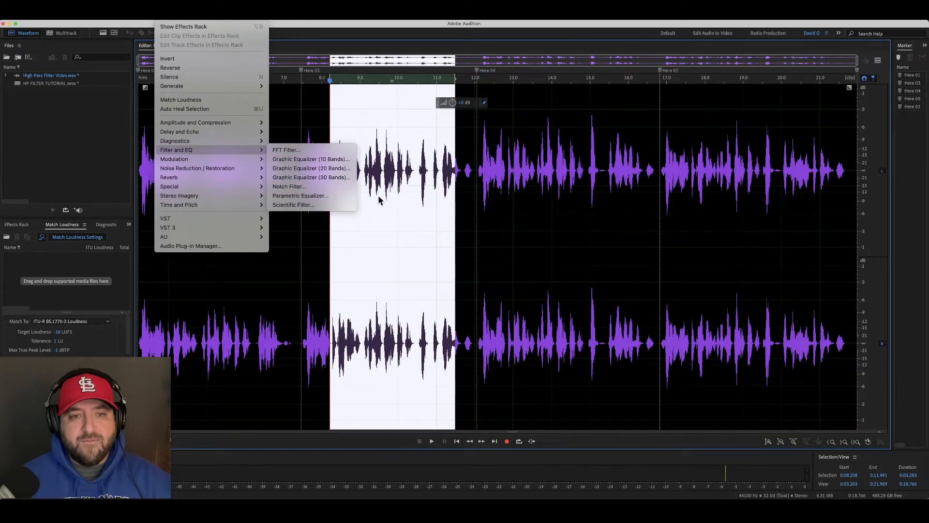
left_click(381, 203)
left_click(349, 207)
Step: Select the whole second clip, then the whole third clip, clearing each selection afterward
left_click_drag(309, 207, 479, 216)
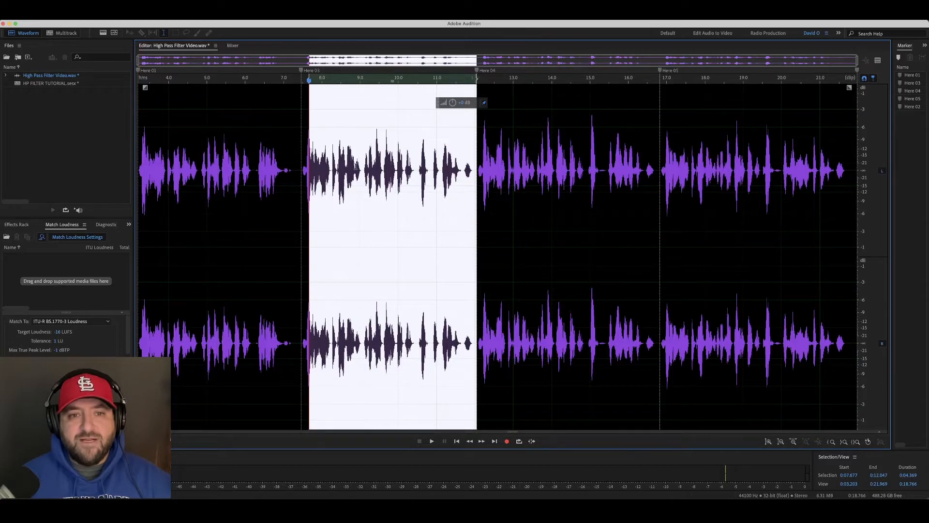
left_click(540, 221)
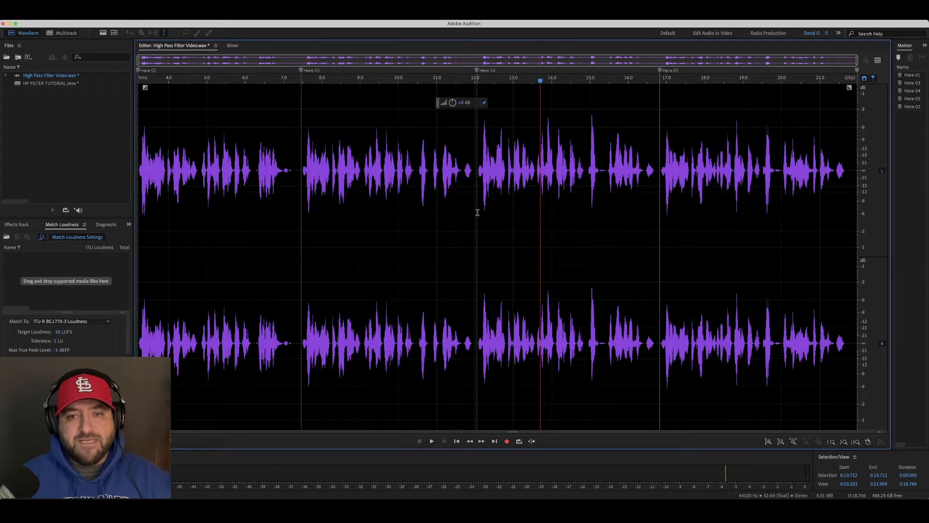
left_click_drag(478, 212, 662, 220)
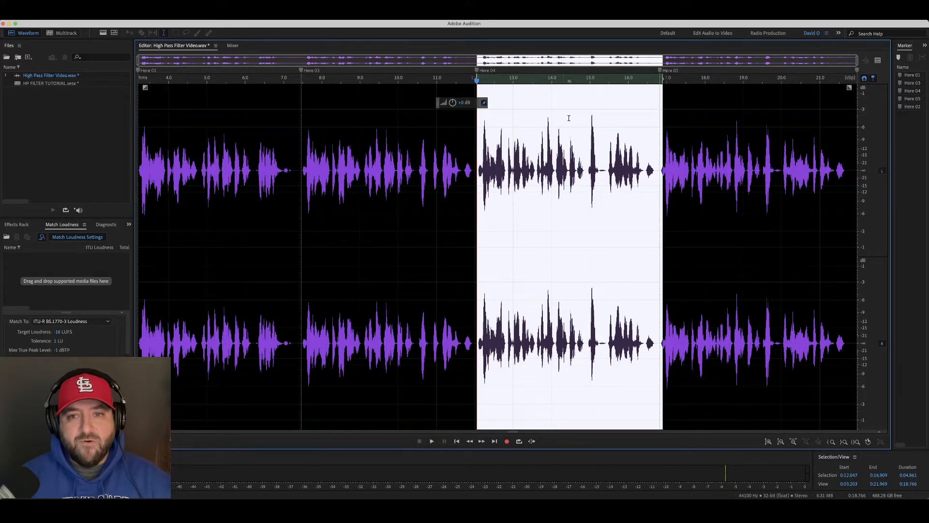
left_click(513, 154)
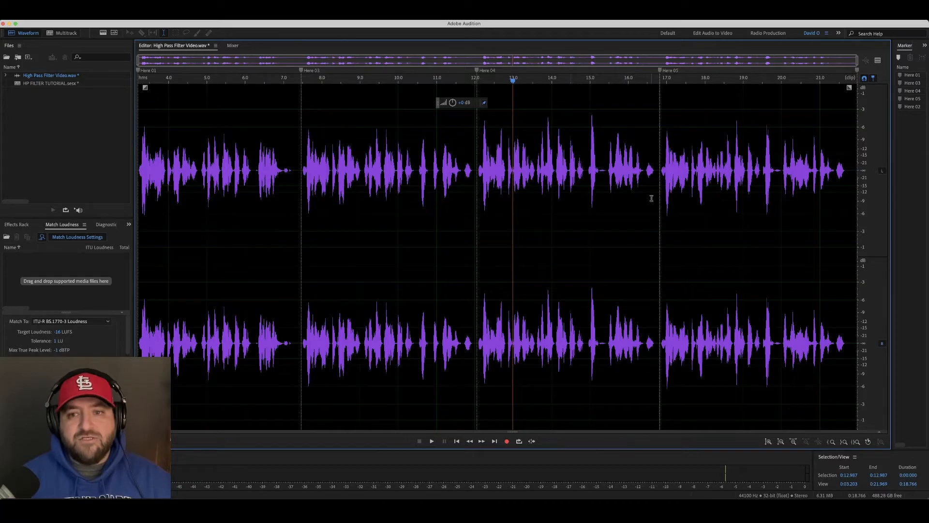
Step: Select the last clip from Here 05 to the end and launch the Parametric Equalizer on it
left_click_drag(660, 200, 859, 203)
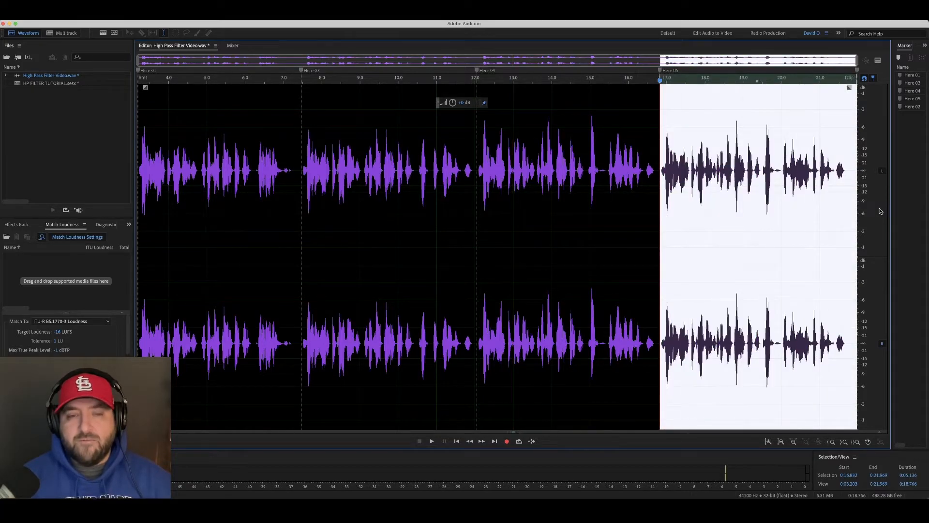
left_click(167, 16)
mouse_move(177, 150)
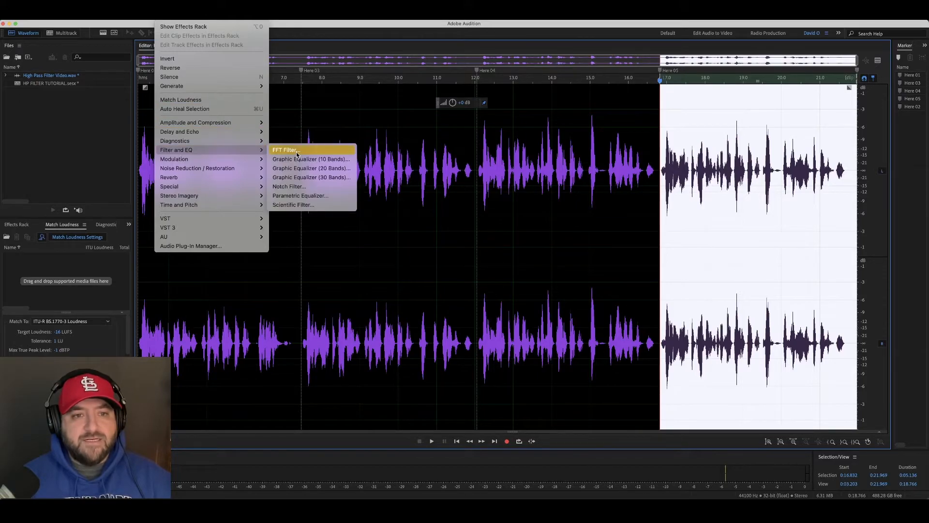
left_click(299, 195)
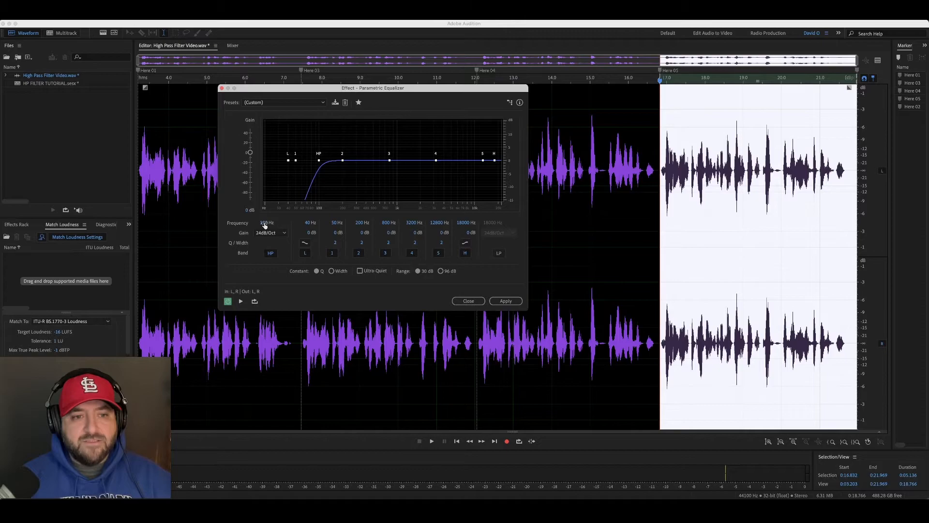
Step: Set the high-pass to 150 Hz at 48 dB/Oct, nudge the cutoff on the curve, and apply it
left_click(266, 223)
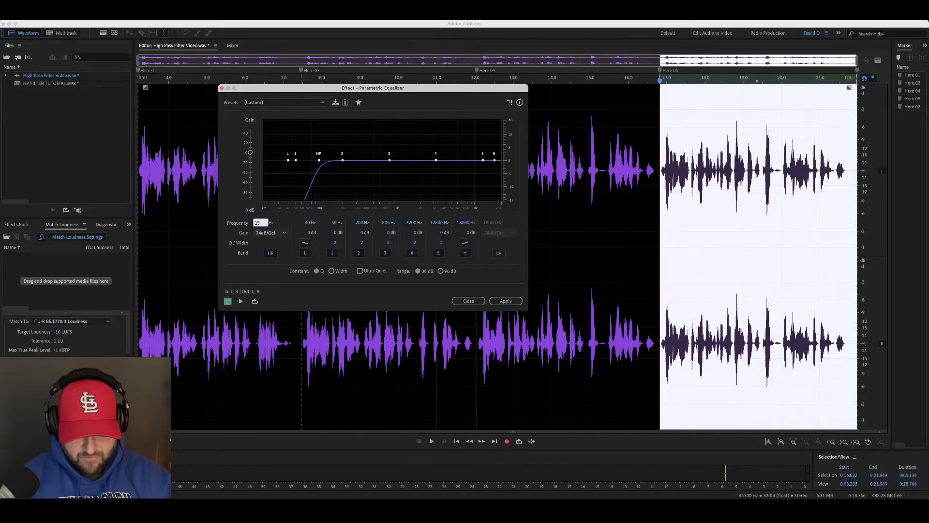
type("0")
key("Return")
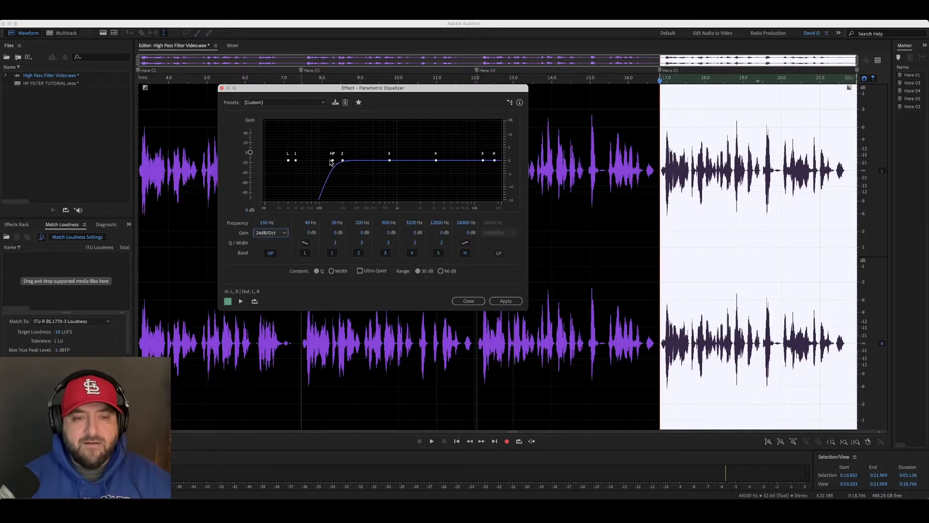
left_click(284, 233)
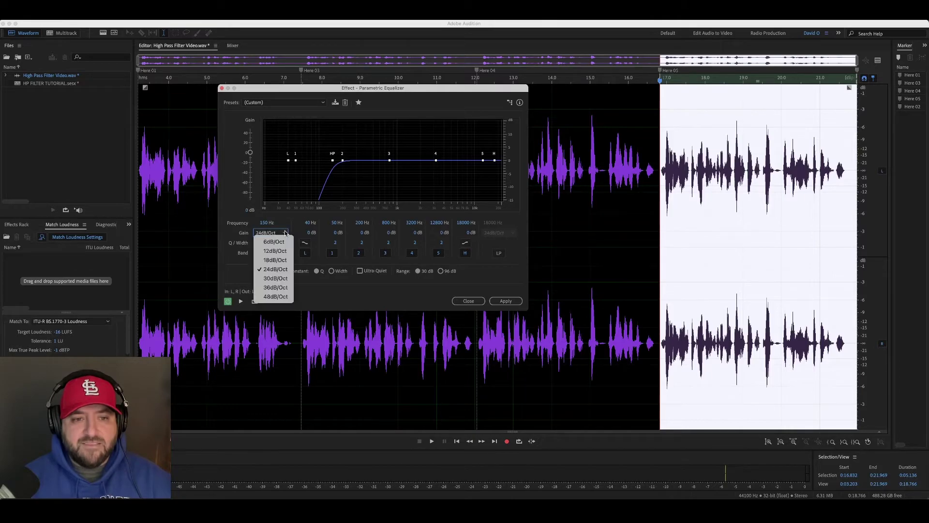
left_click(265, 299)
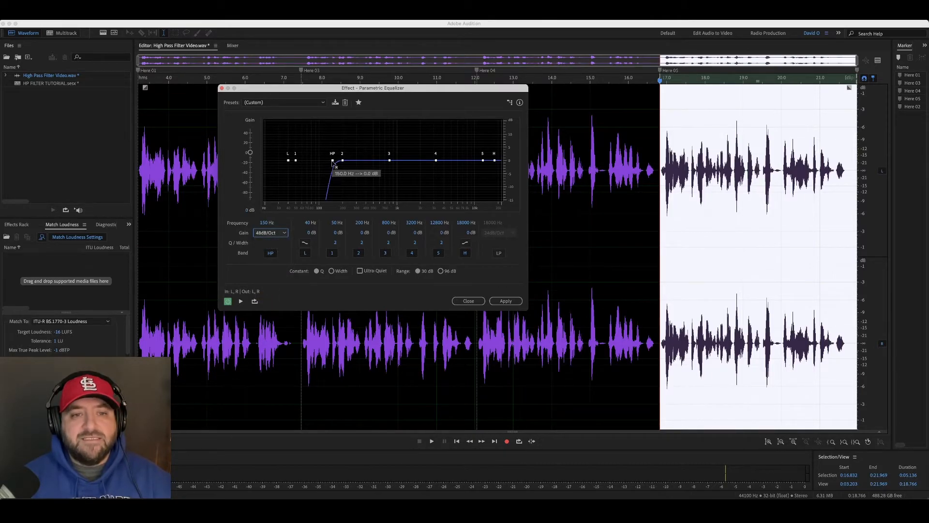
mouse_move(333, 160)
left_mouse_down()
mouse_move(324, 160)
mouse_move(378, 161)
mouse_move(341, 161)
left_mouse_up()
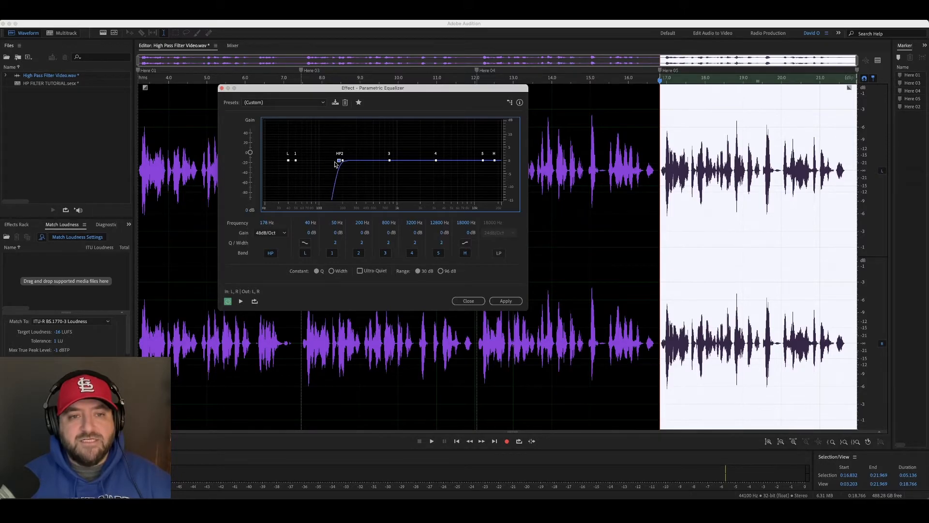
left_click_drag(339, 161, 335, 161)
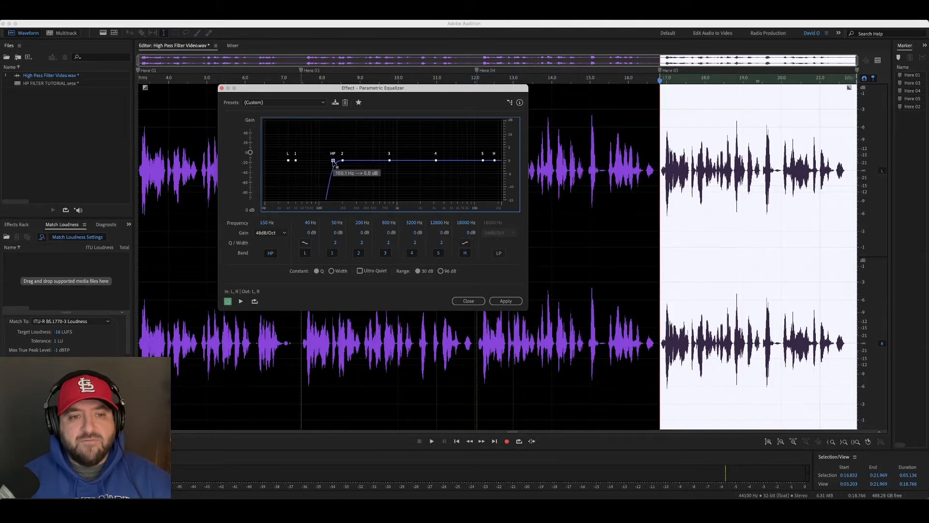
left_click(506, 301)
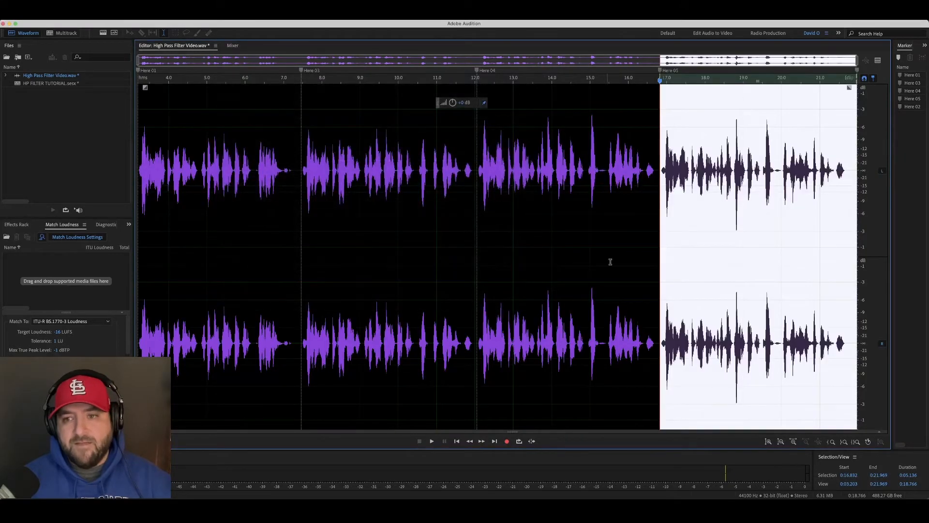
left_click(621, 208)
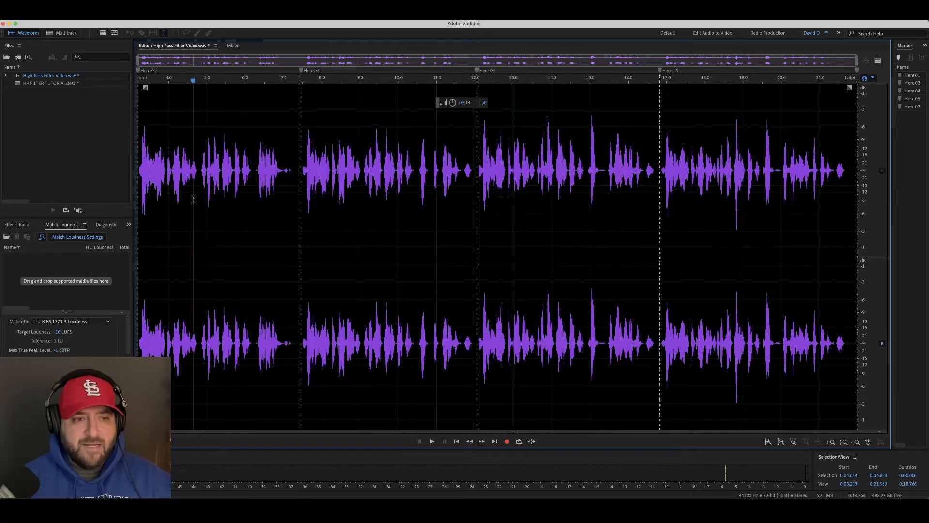
left_click(598, 219)
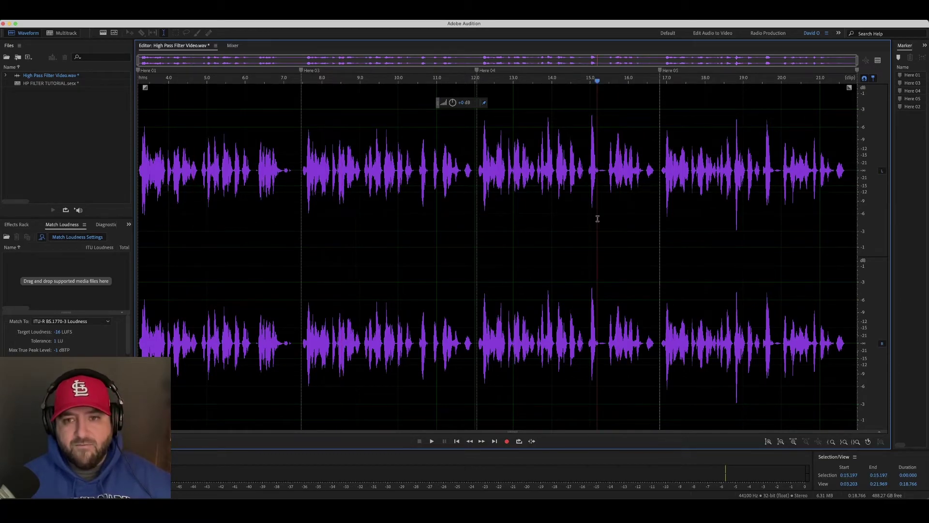
left_click(777, 212)
left_click(428, 223)
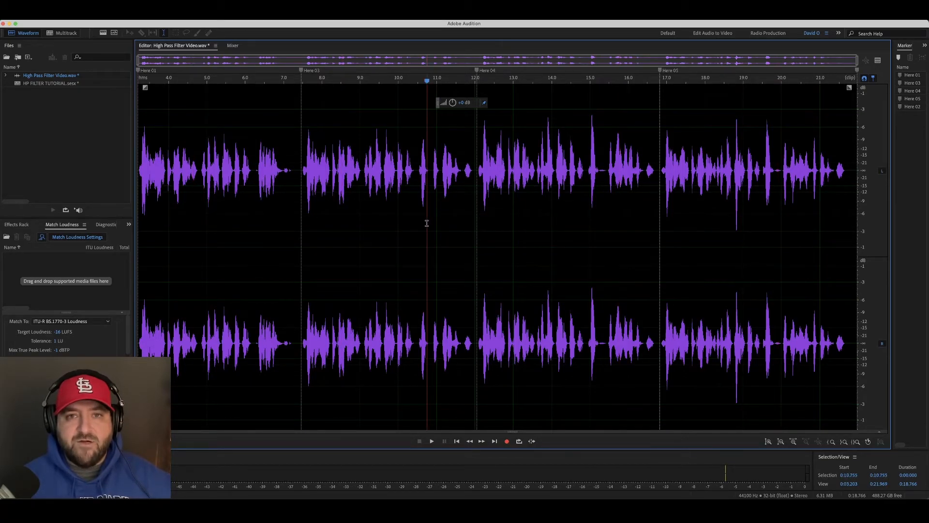
key("space")
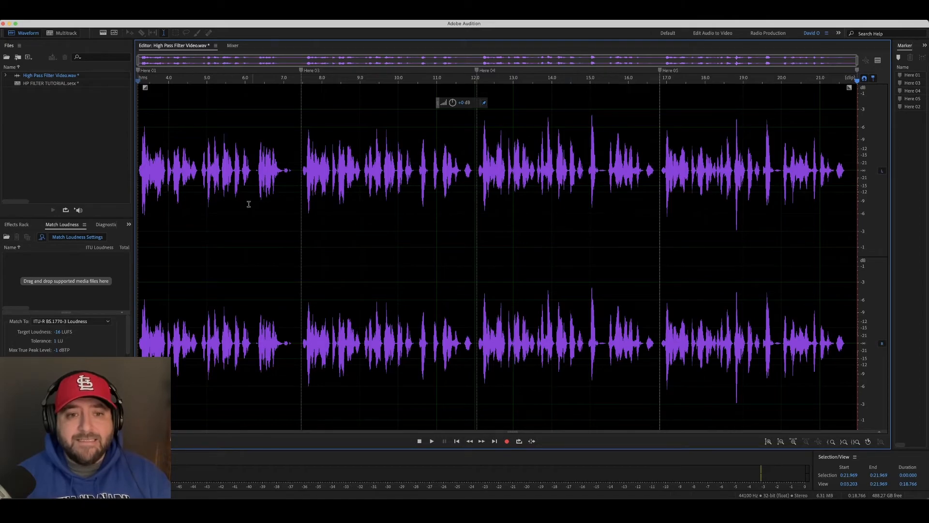
left_click_drag(306, 216, 480, 218)
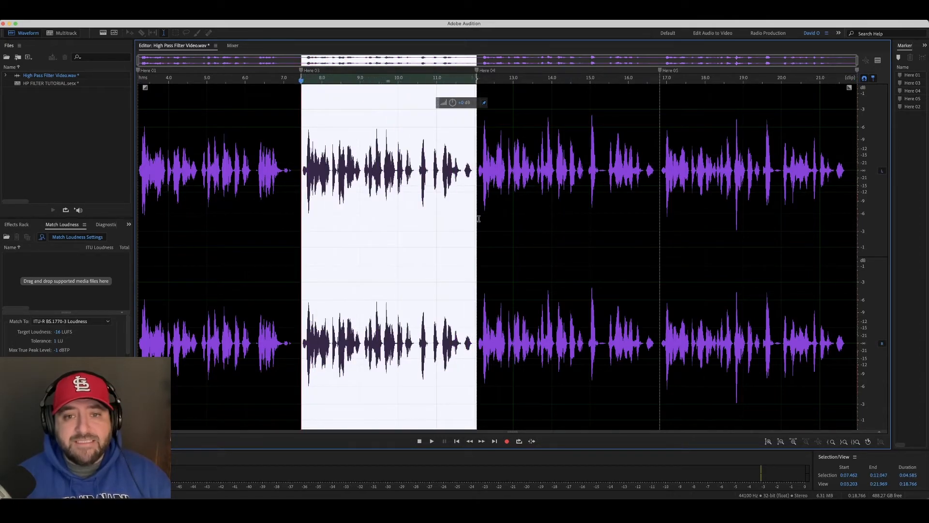
left_click(400, 212)
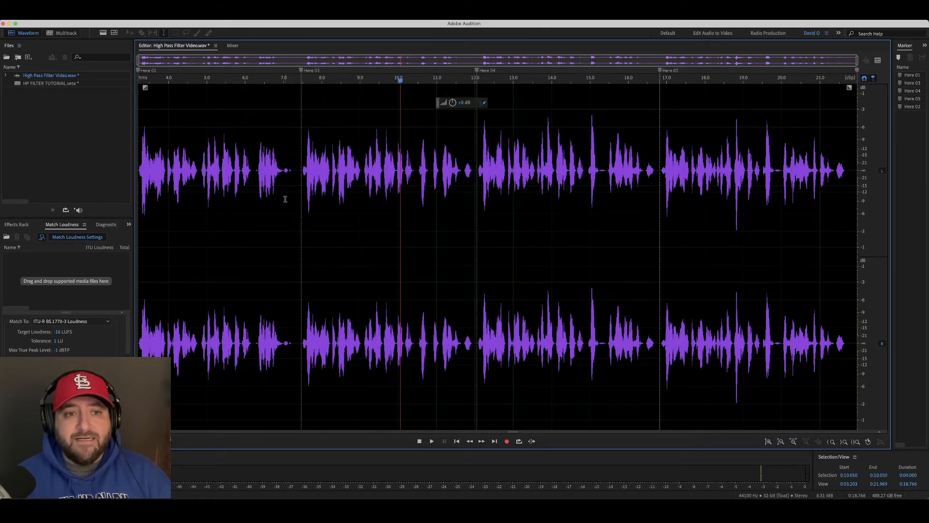
left_click_drag(289, 199, 138, 201)
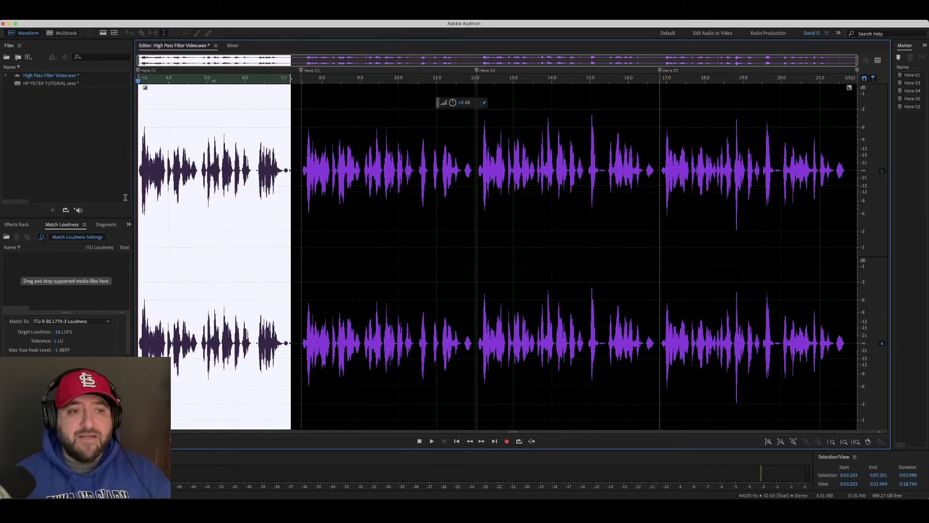
left_click(211, 202)
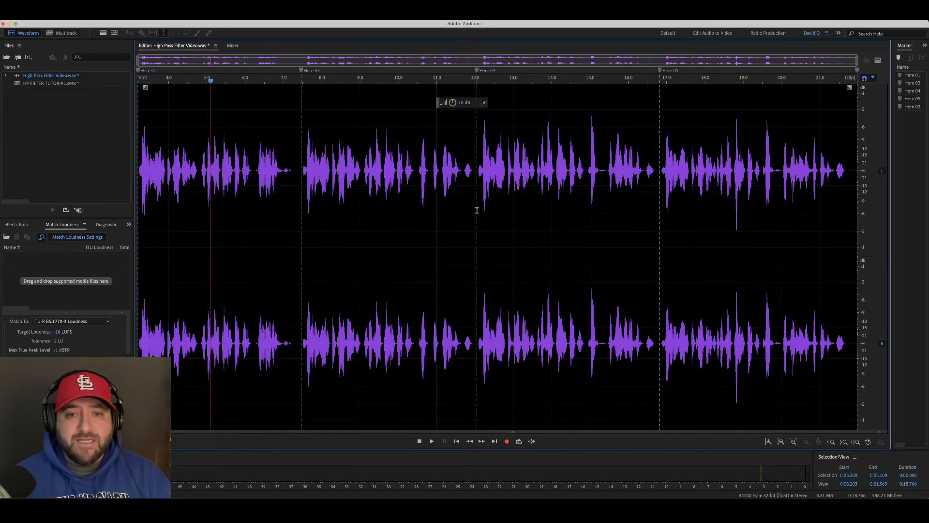
mouse_move(477, 211)
left_mouse_down()
mouse_move(658, 212)
mouse_move(875, 231)
left_mouse_up()
left_click(683, 213)
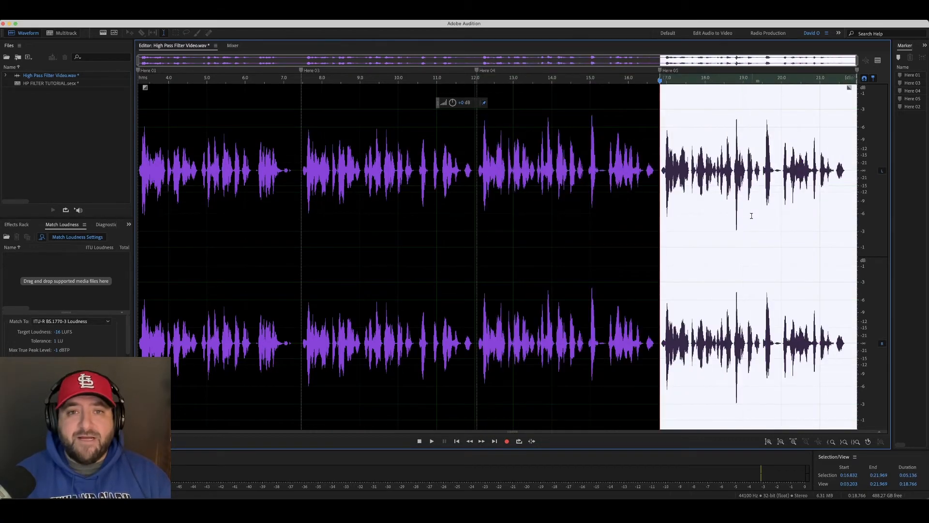
left_click(715, 215)
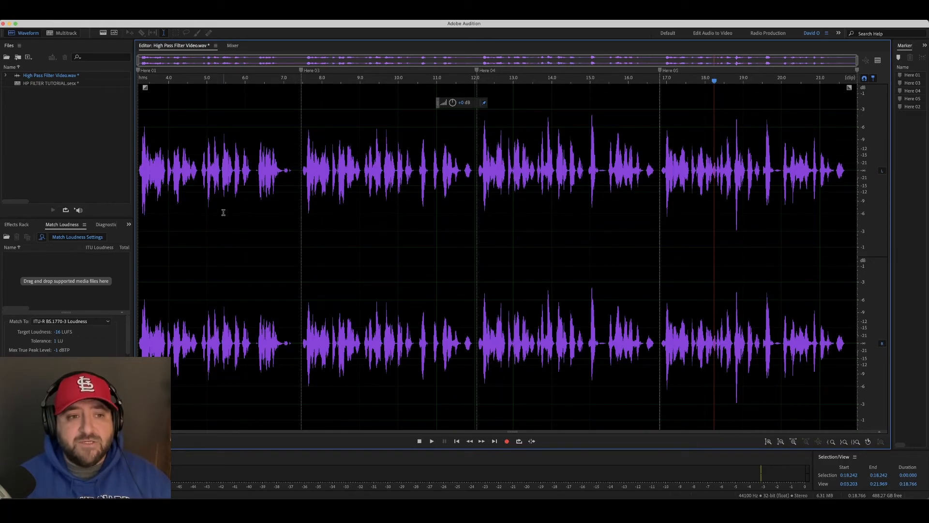
key("Home")
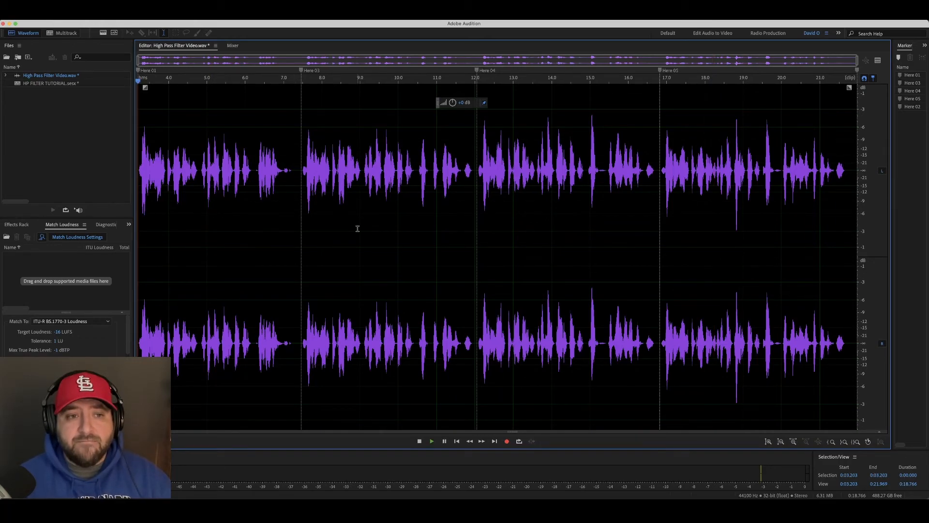
key("space")
key("space")
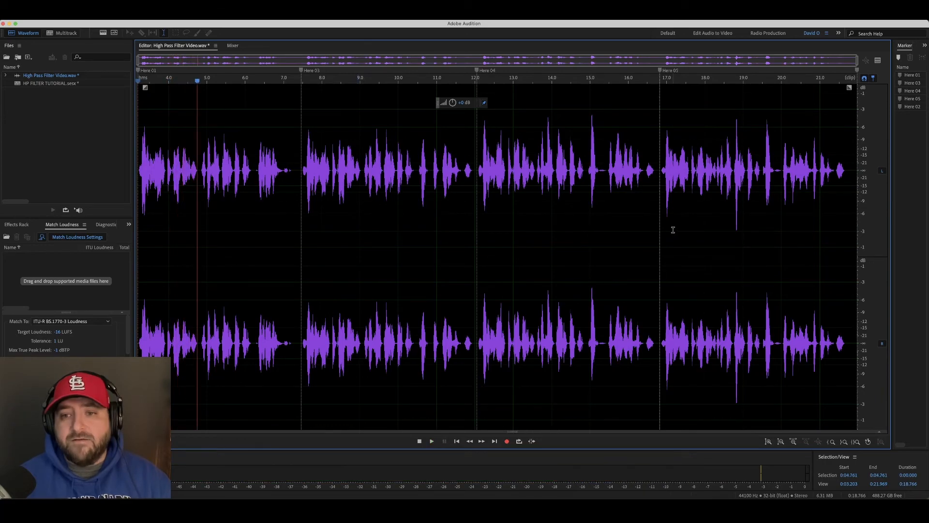
left_click(659, 226)
key("space")
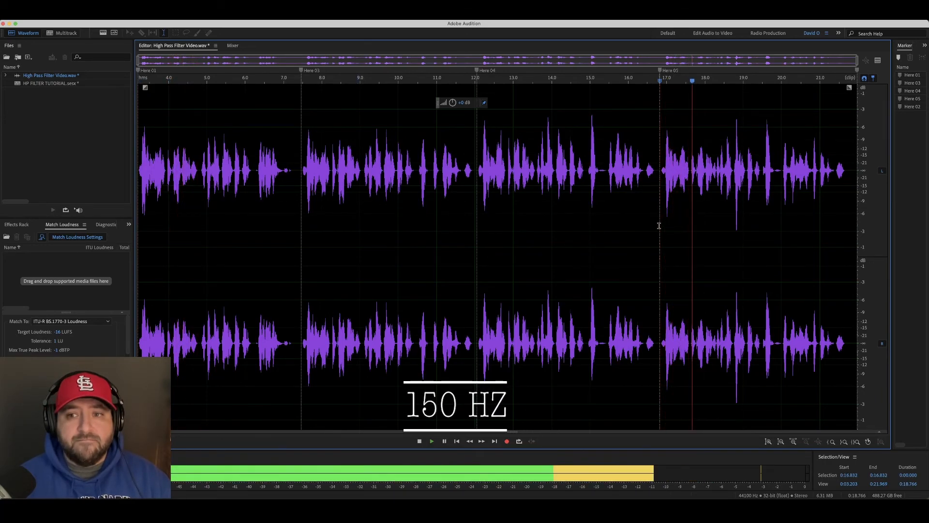
key("space")
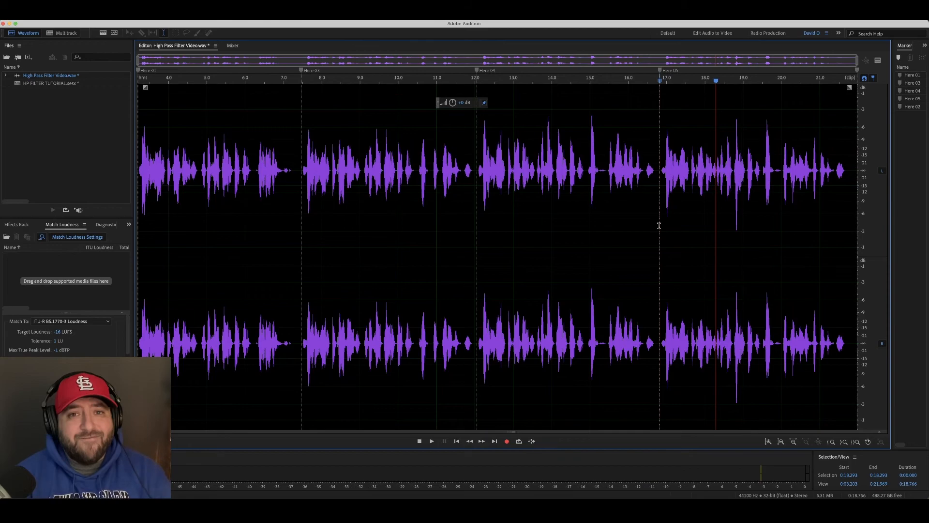